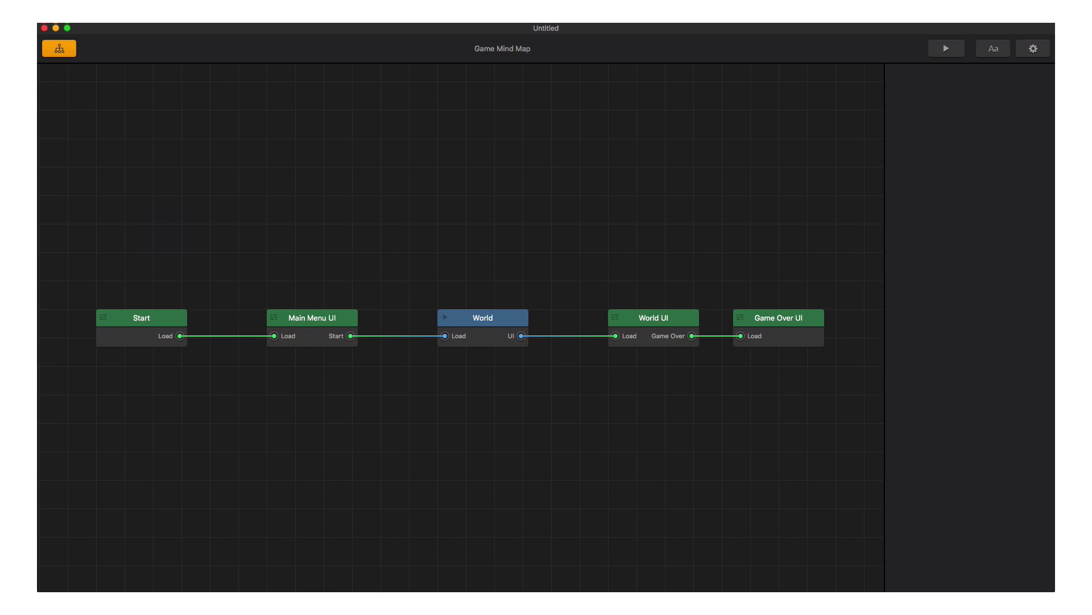
# Inspect the World and World UI nodes' properties in the mind map
pyautogui.click(521, 314)
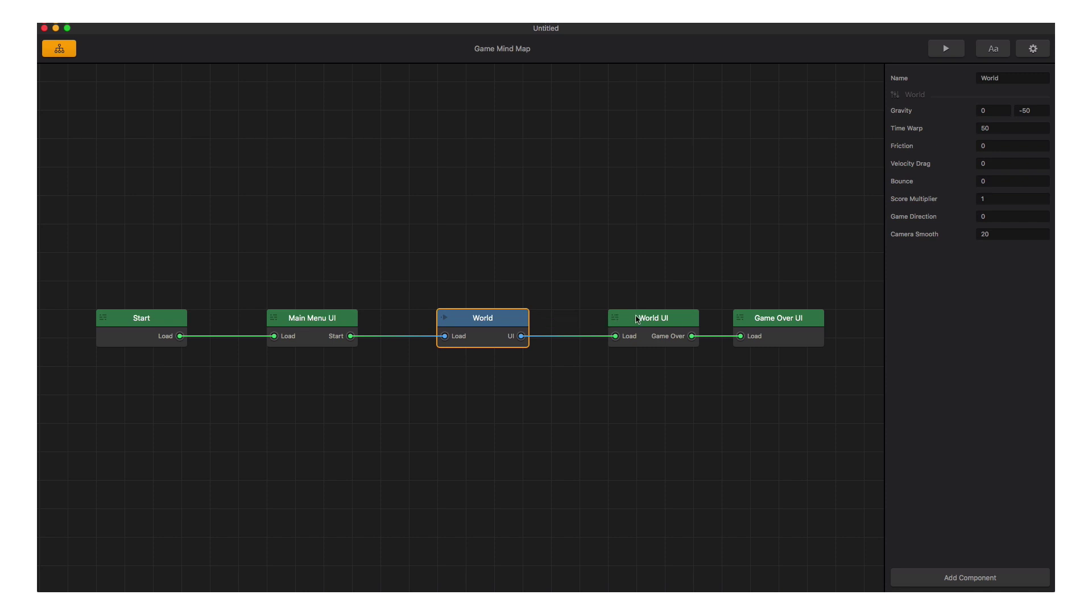
pyautogui.click(637, 318)
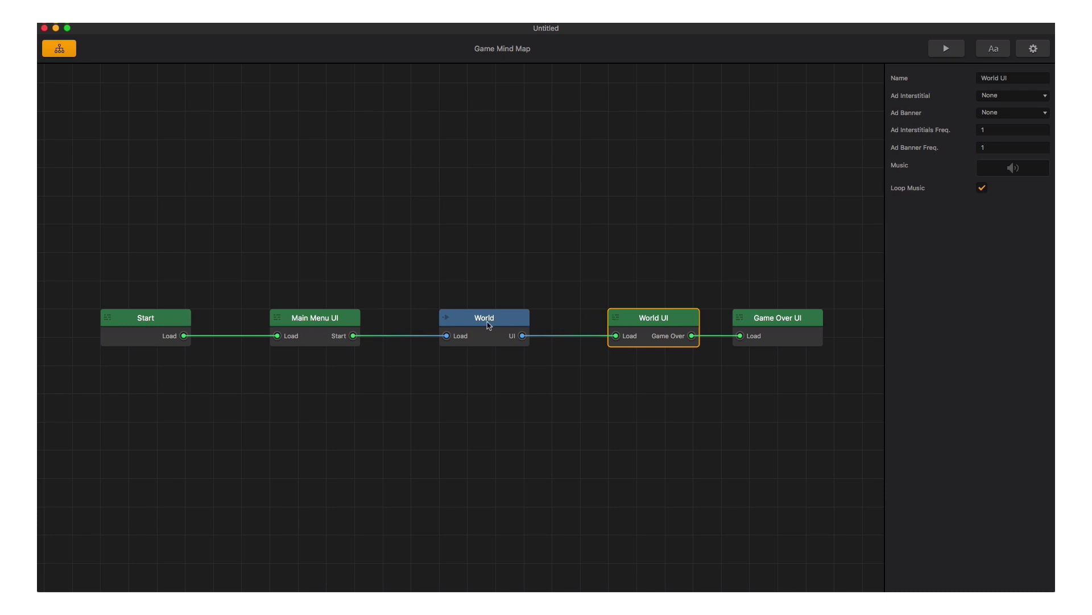
pyautogui.scroll(1, 356, 319)
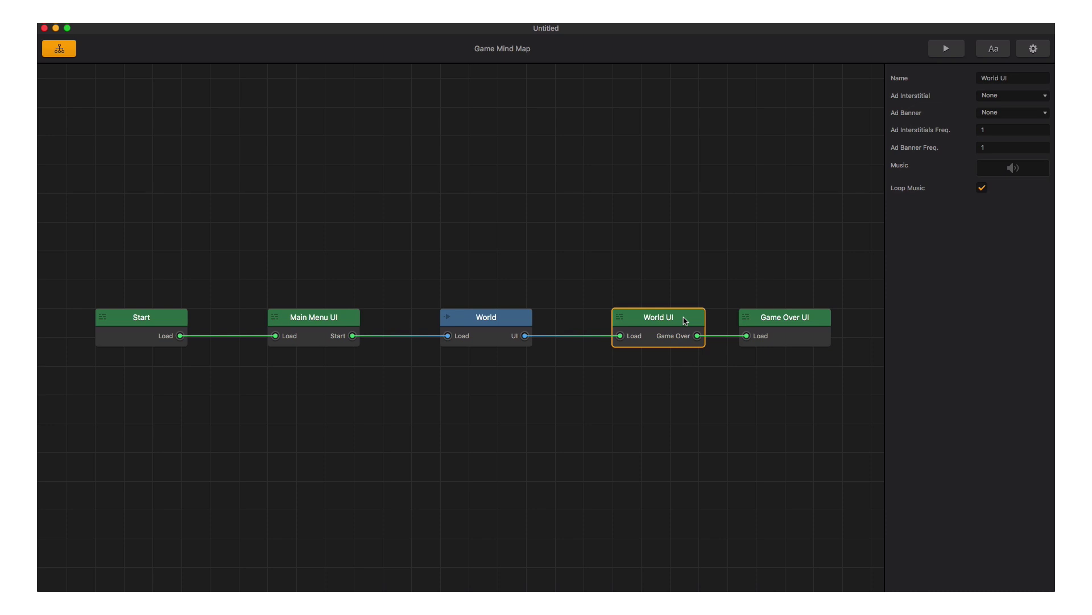
# Open the Main Menu UI editor and select its Untitled, Game and Start layers in turn
pyautogui.doubleClick(351, 323)
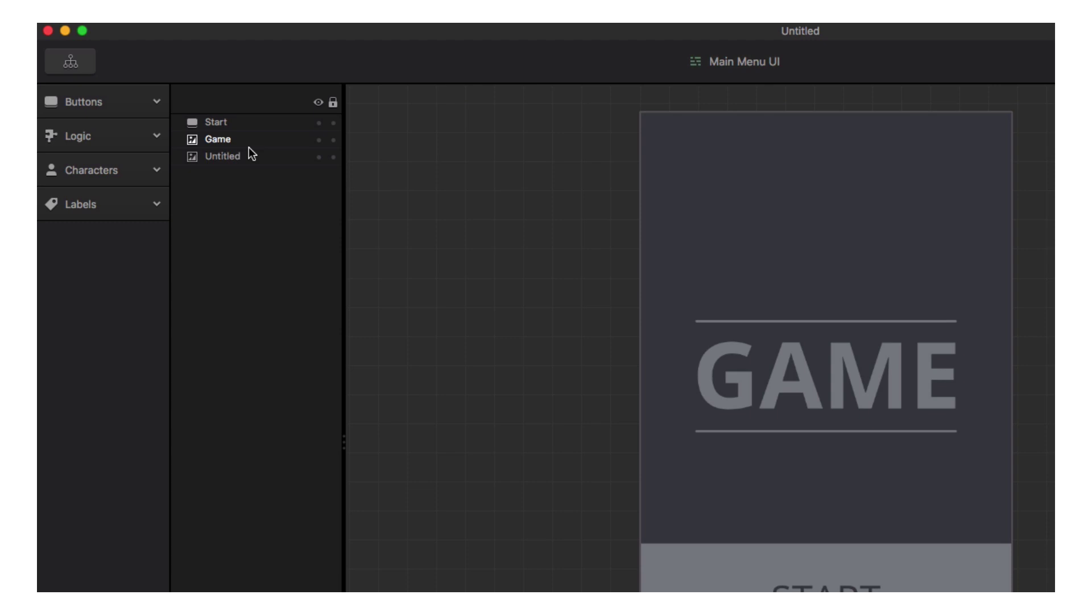
pyautogui.click(244, 154)
pyautogui.click(242, 139)
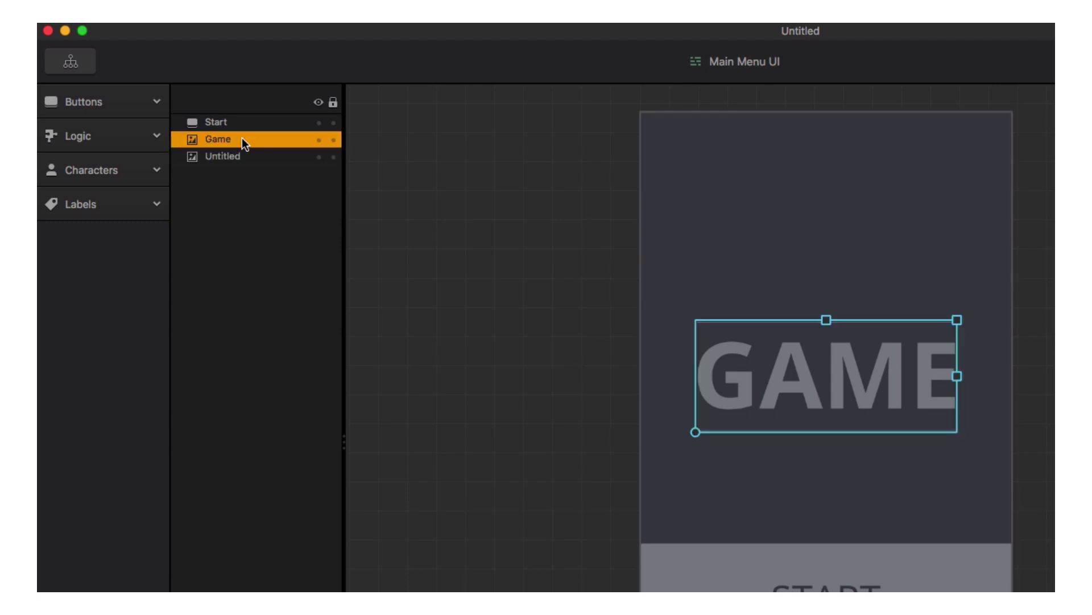
pyautogui.click(241, 122)
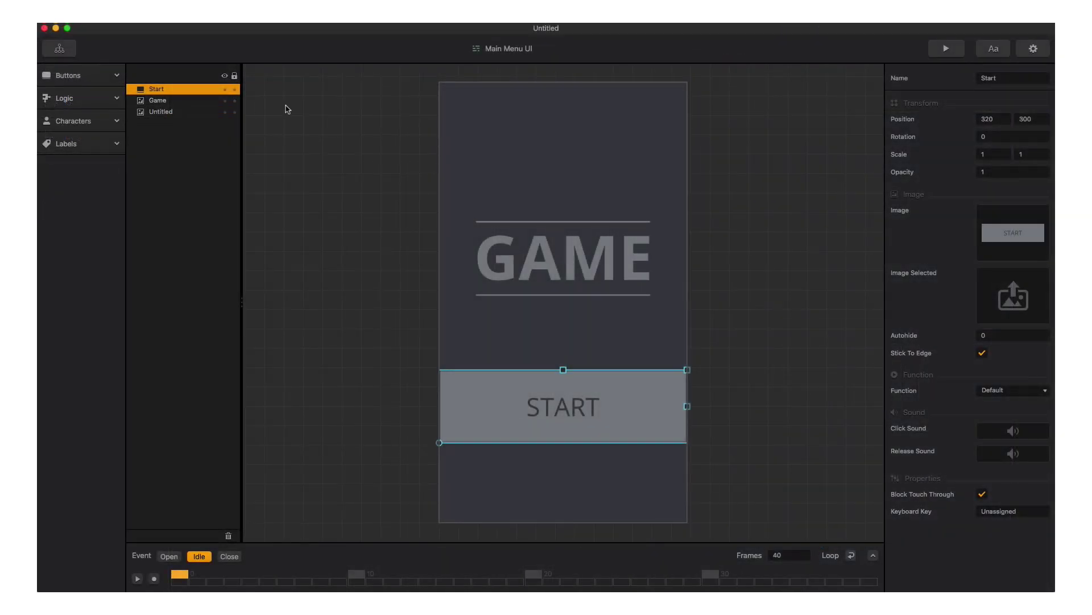
pyautogui.click(469, 111)
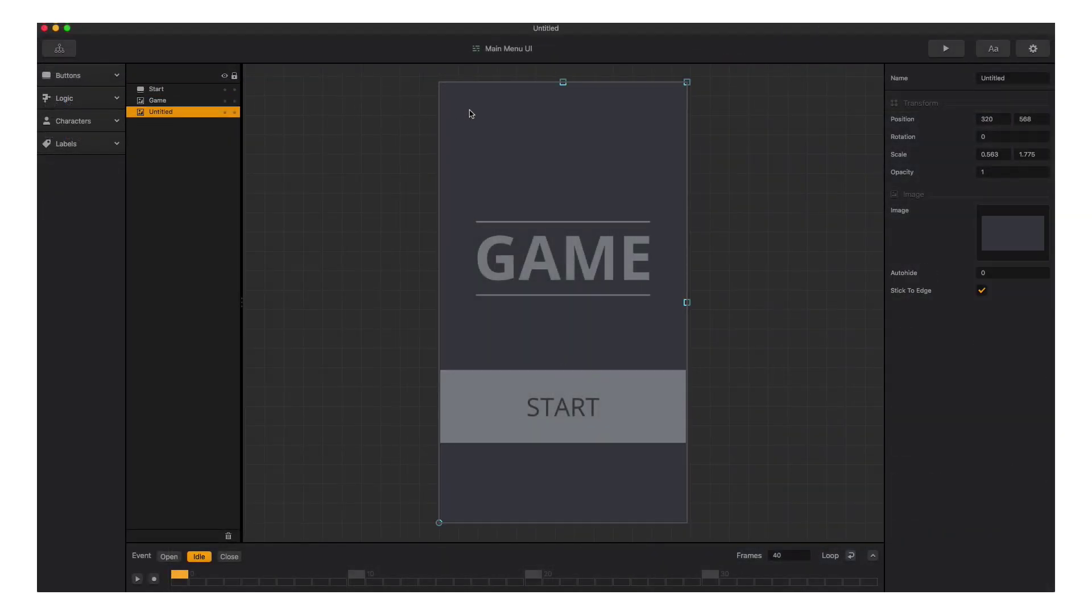
pyautogui.click(542, 244)
pyautogui.click(608, 383)
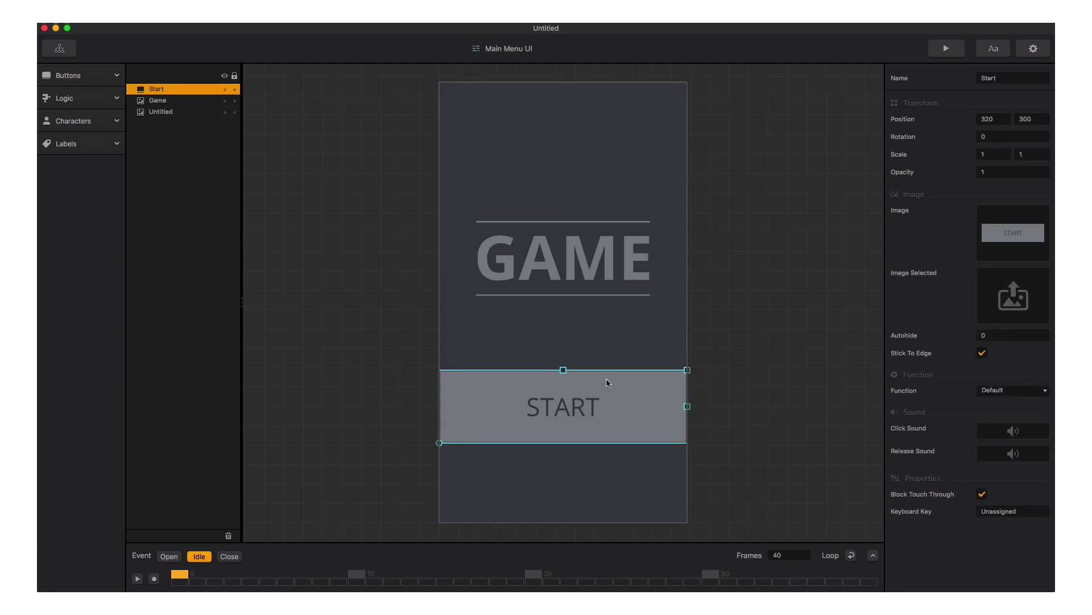
# Move START above the GAME title, then tilt GAME to about -22.7° and shrink it
pyautogui.moveTo(606, 383); pyautogui.dragTo(615, 172)
pyautogui.moveTo(589, 258); pyautogui.dragTo(580, 352)
pyautogui.moveTo(476, 381); pyautogui.dragTo(502, 420)
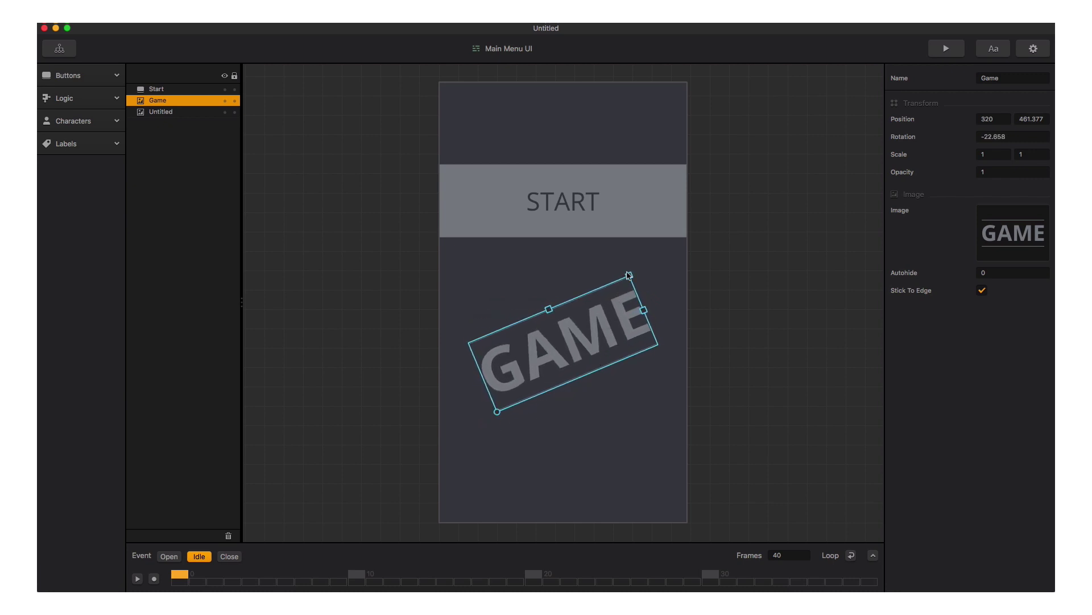
pyautogui.moveTo(630, 278); pyautogui.dragTo(608, 301)
# Set the START button's opacity to 0.5
pyautogui.click(613, 222)
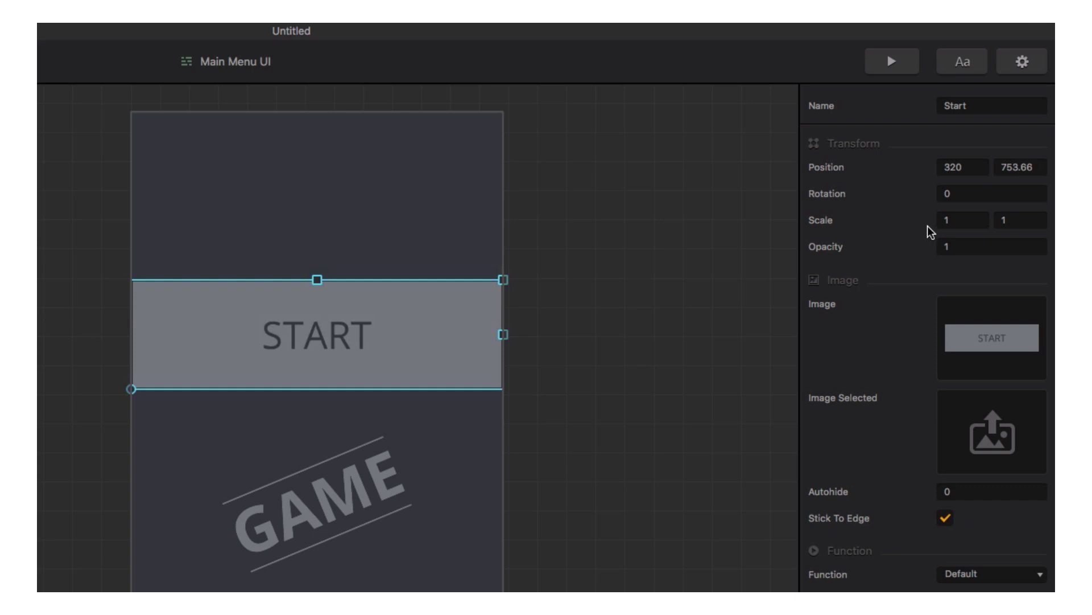
pyautogui.click(944, 245)
pyautogui.write('0.5')
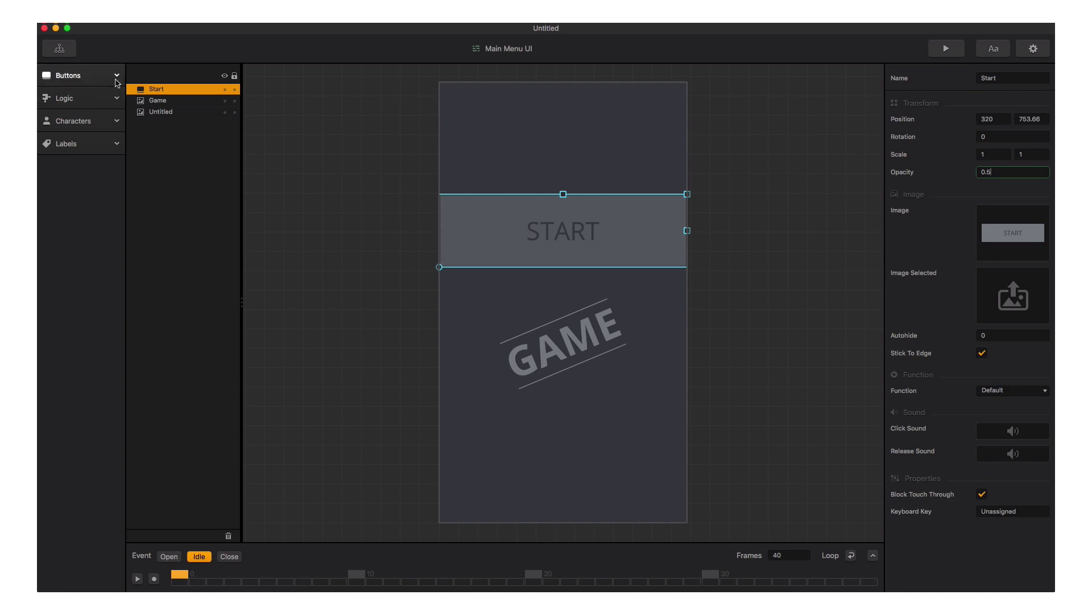
# Add a navigation button named Info with the info.png image, placed below GAME at scale 1.279
pyautogui.click(116, 79)
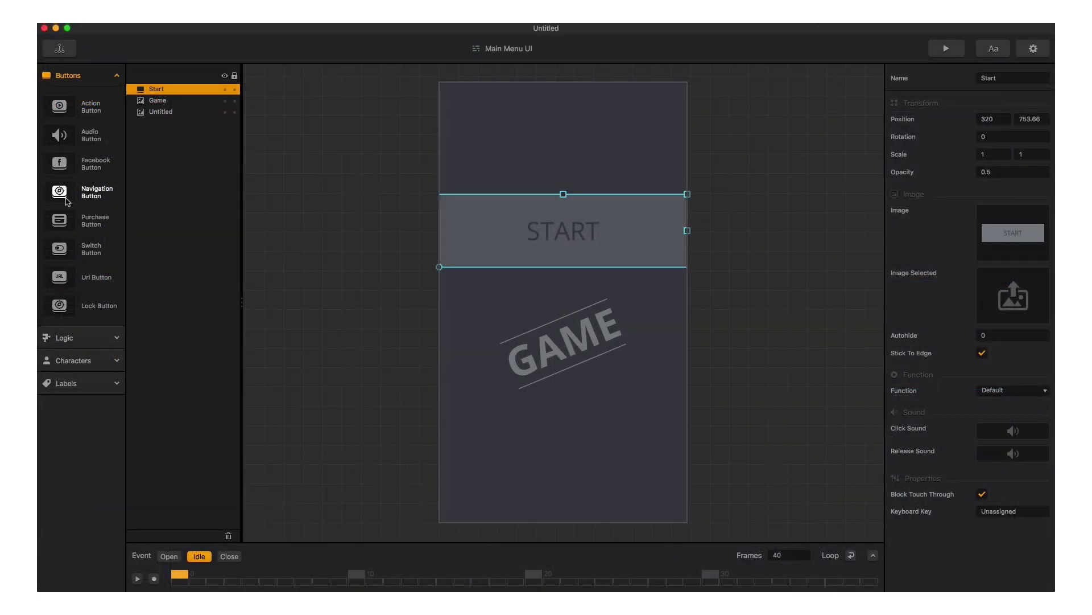
pyautogui.moveTo(67, 201); pyautogui.dragTo(619, 436)
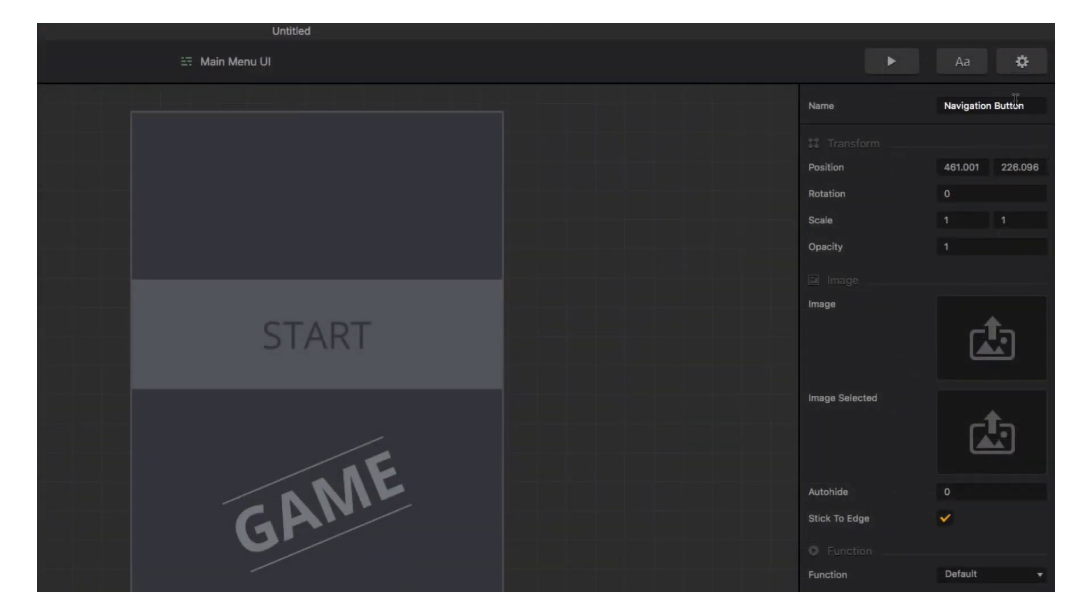
pyautogui.moveTo(1034, 105); pyautogui.dragTo(932, 104)
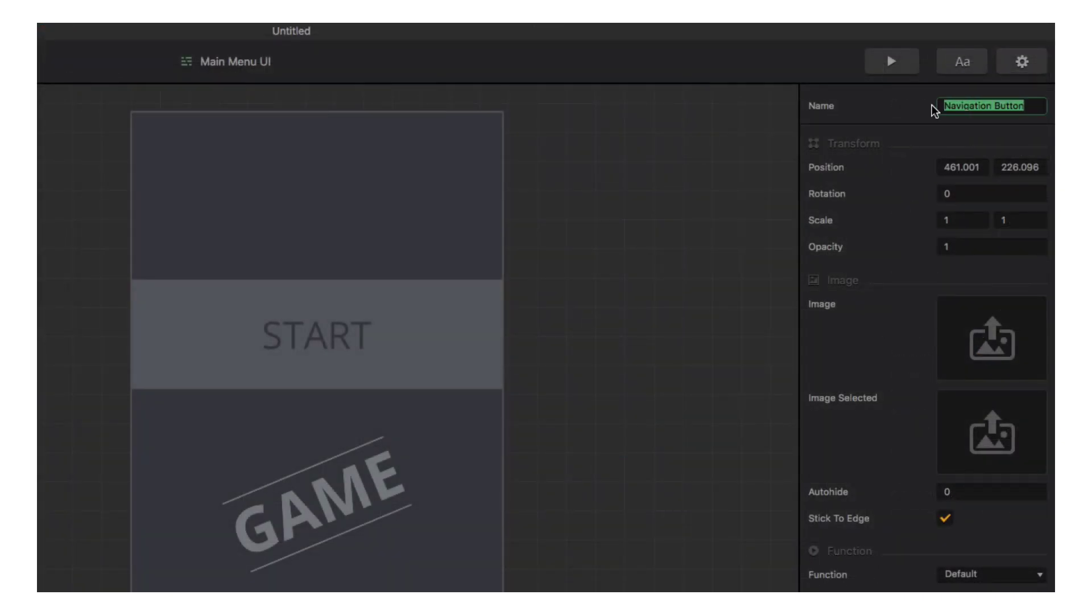
pyautogui.press('BackSpace')
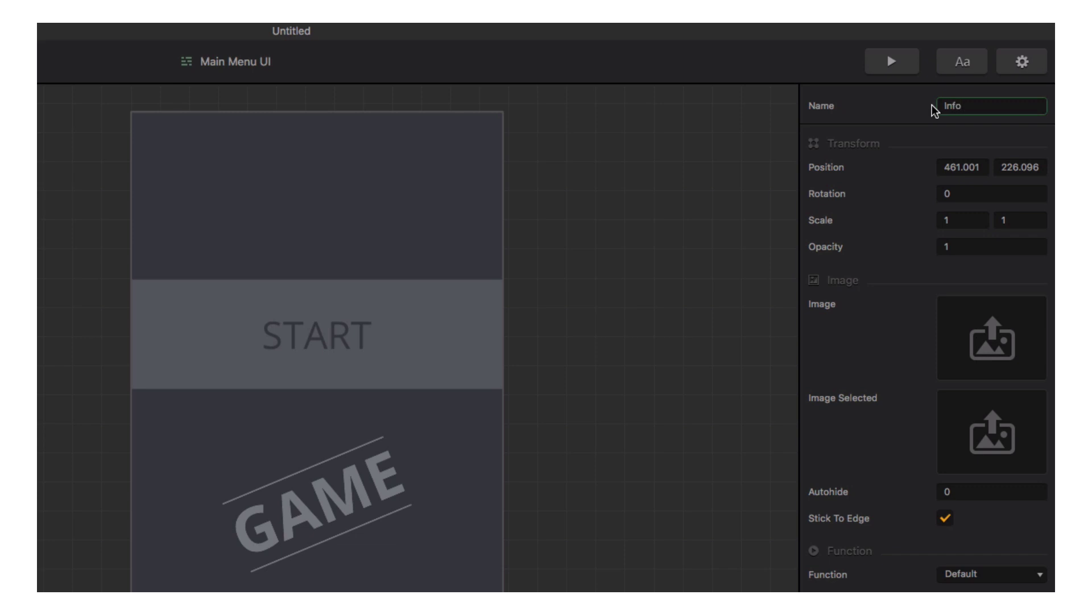
pyautogui.press('Return')
pyautogui.moveTo(1056, 367)
pyautogui.mouseDown()
pyautogui.moveTo(933, 359)
pyautogui.moveTo(990, 357)
pyautogui.mouseUp()
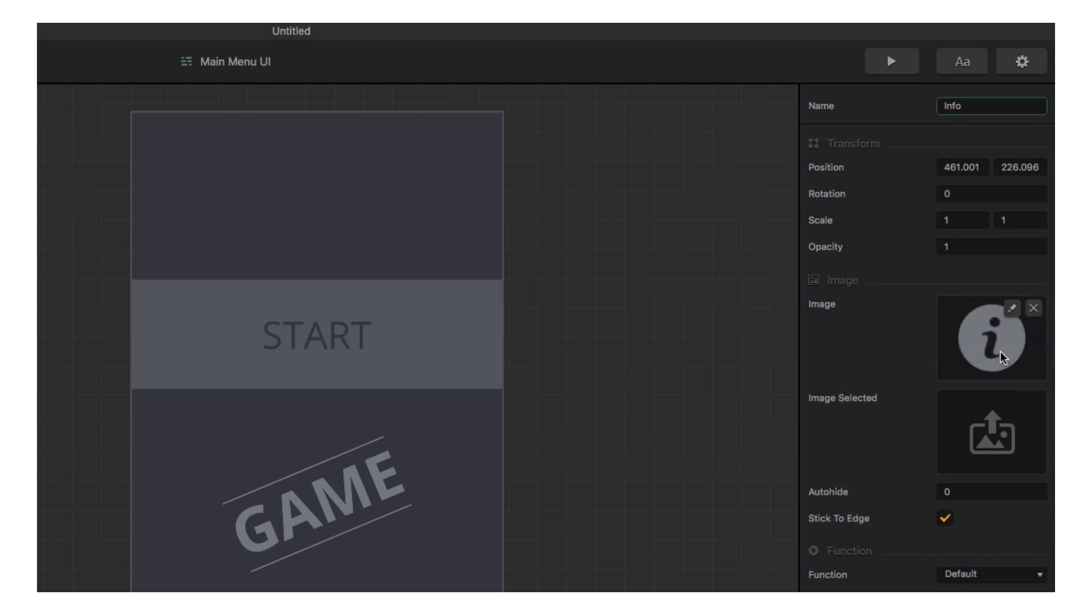
pyautogui.moveTo(637, 422); pyautogui.dragTo(633, 407)
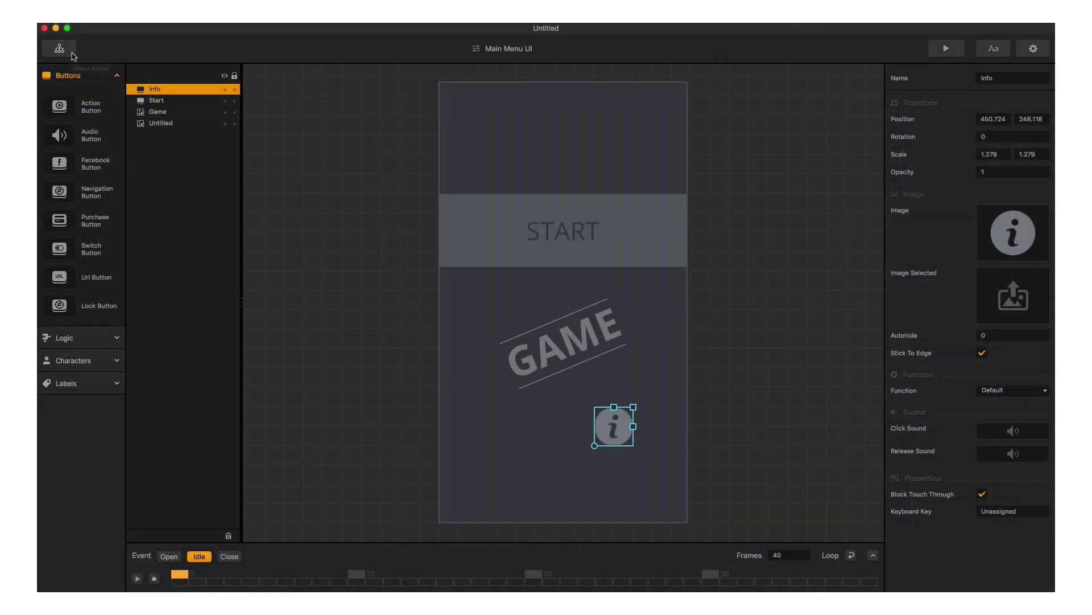
# Add a UI screen named Info to the mind map and link Main Menu UI's Info output to it
pyautogui.click(90, 68)
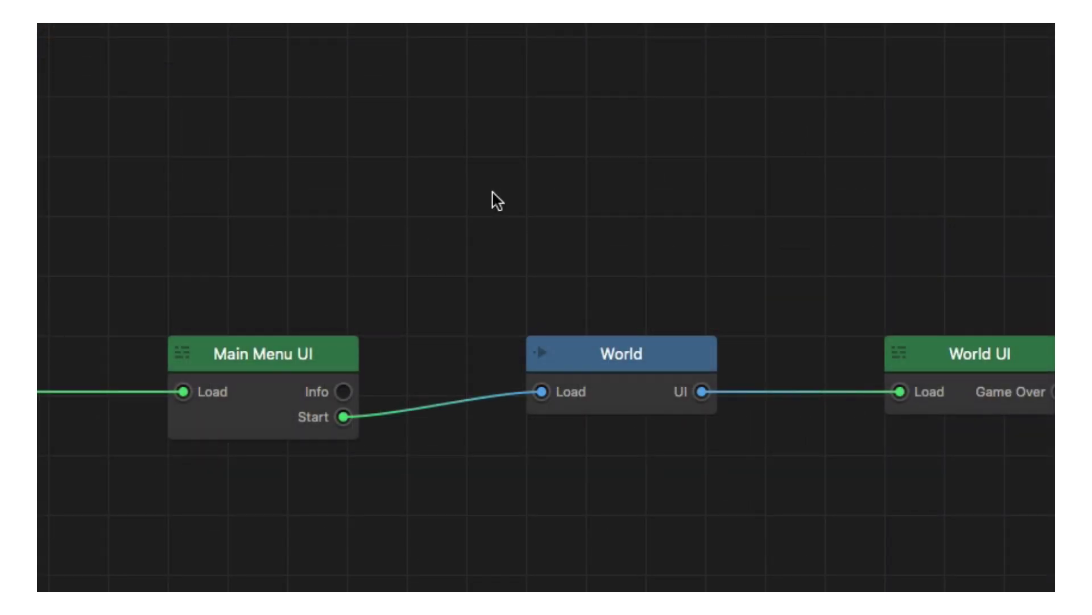
pyautogui.rightClick(493, 193)
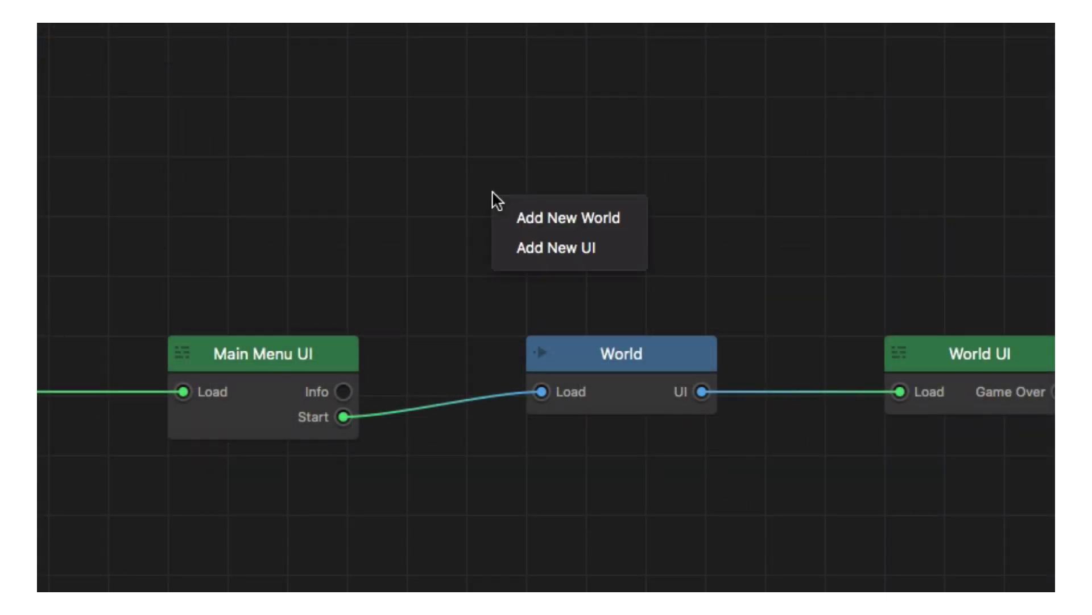
pyautogui.click(505, 248)
pyautogui.moveTo(991, 111); pyautogui.dragTo(939, 108)
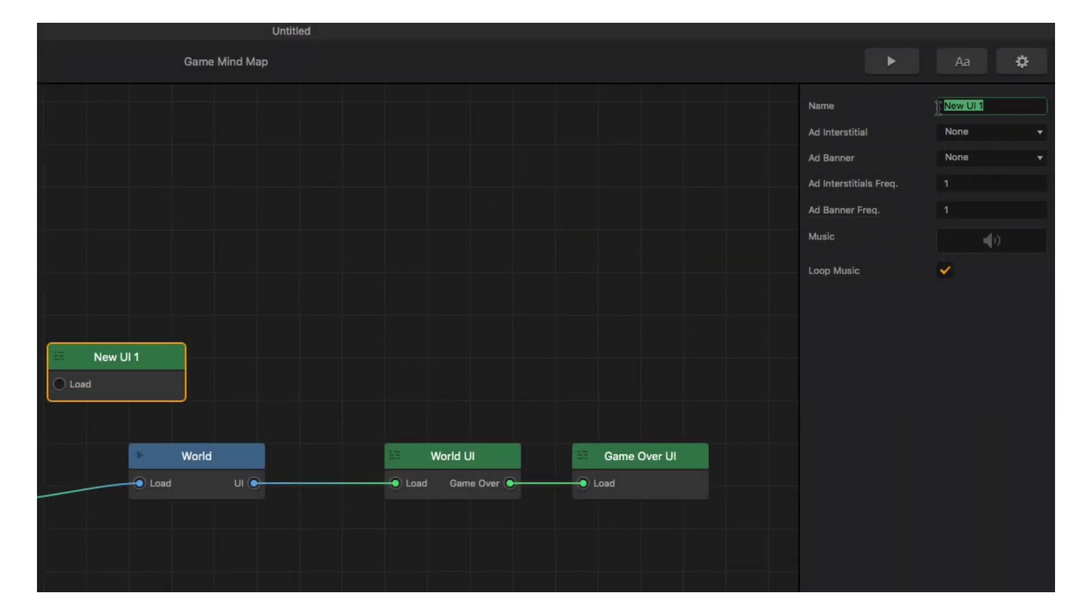
pyautogui.write('Info')
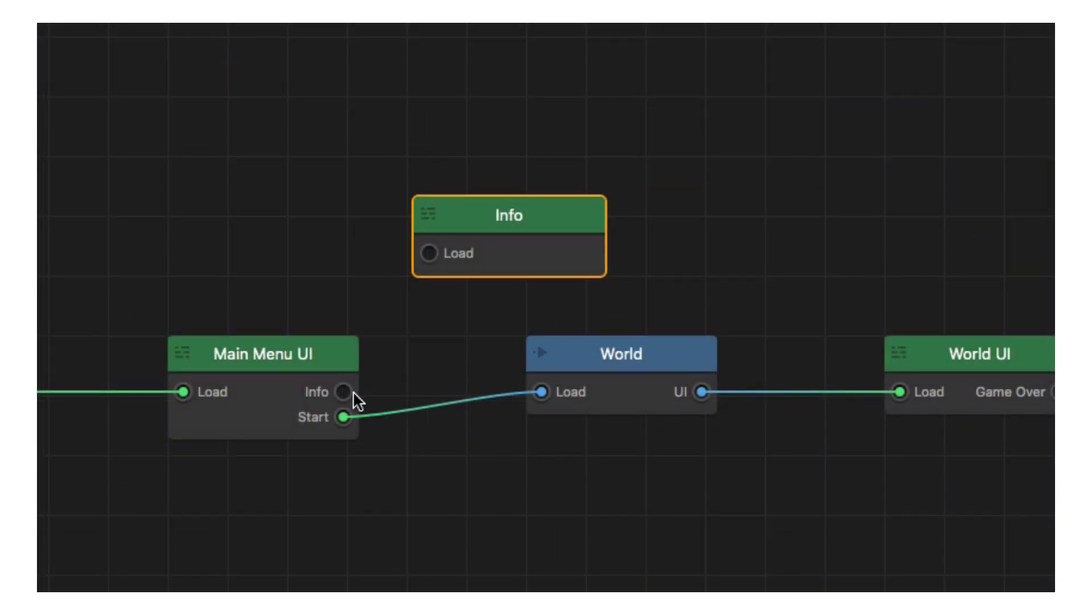
pyautogui.moveTo(346, 392); pyautogui.dragTo(431, 254)
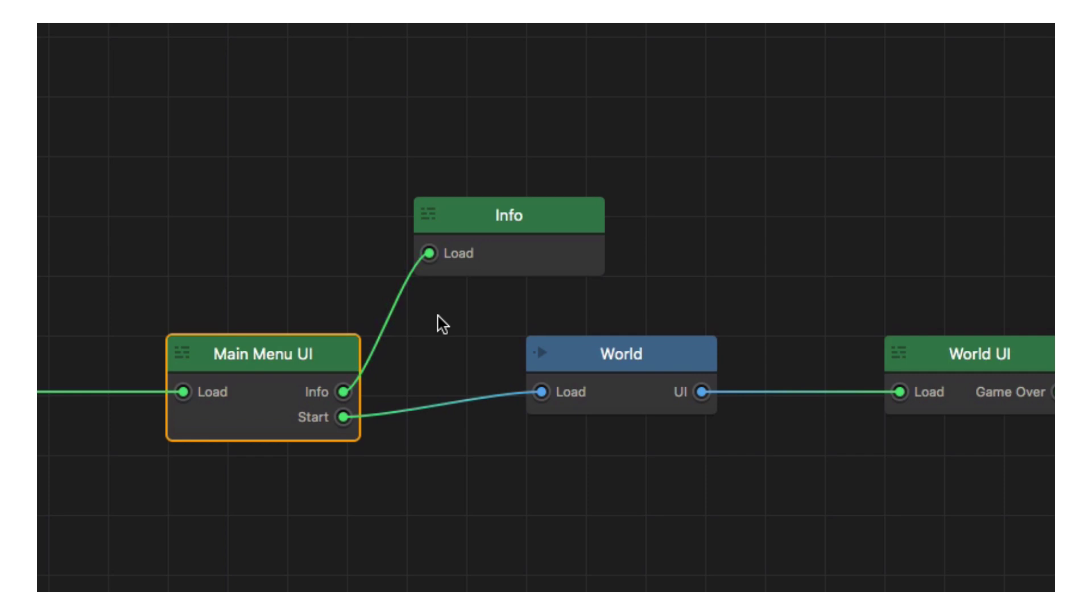
# Give the Info screen a background image and a Default Font label crediting the creator in Buildbox
pyautogui.doubleClick(555, 226)
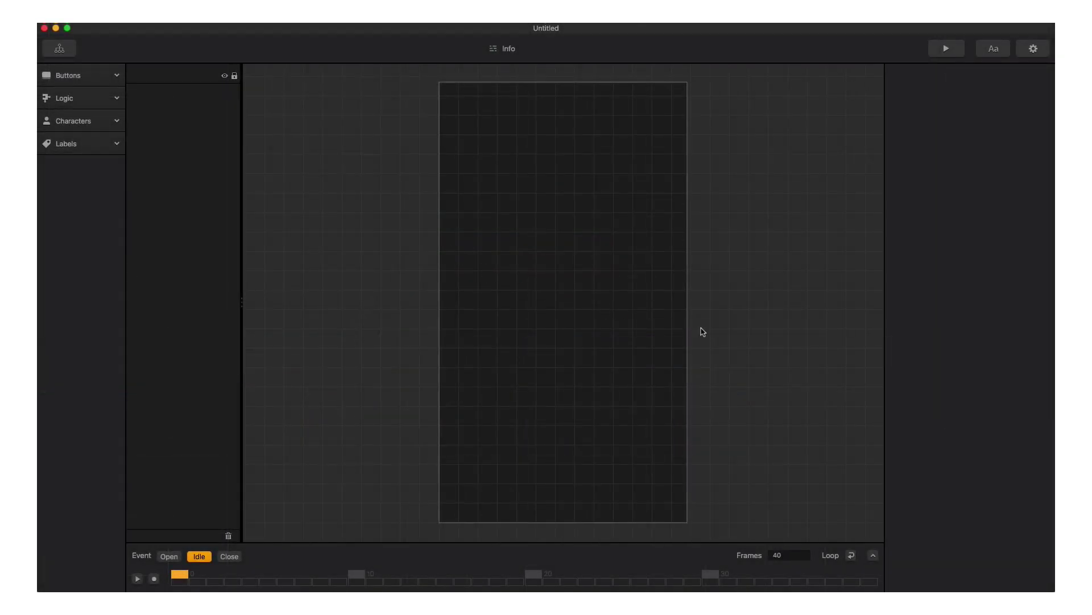
pyautogui.moveTo(1054, 287); pyautogui.dragTo(715, 341)
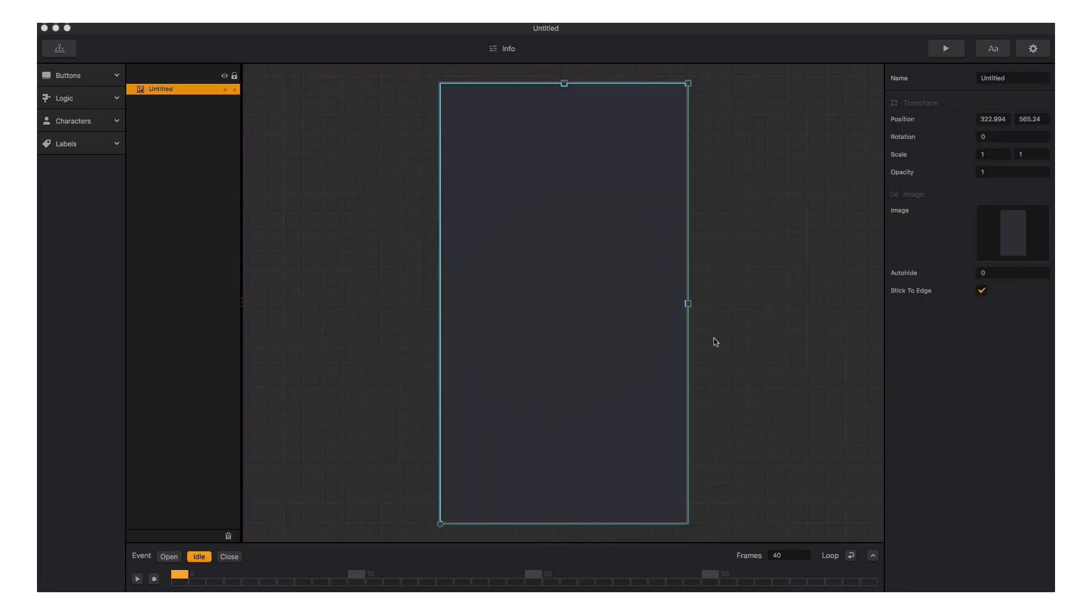
pyautogui.click(107, 149)
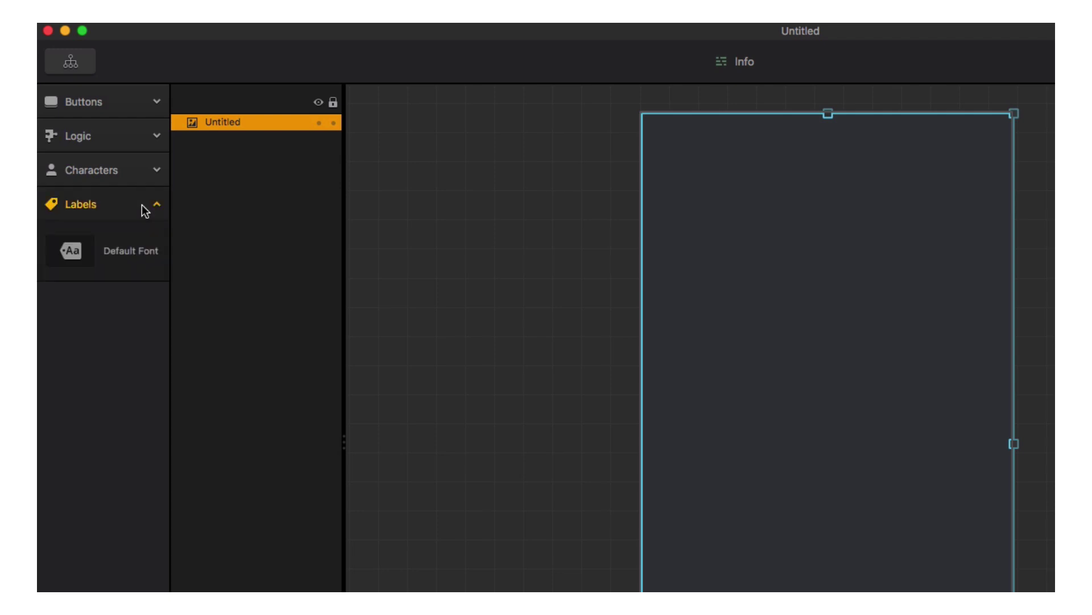
pyautogui.moveTo(79, 254); pyautogui.dragTo(319, 330)
pyautogui.moveTo(672, 414); pyautogui.dragTo(822, 439)
pyautogui.click(1015, 330)
pyautogui.write('Created by Heath in Buil')
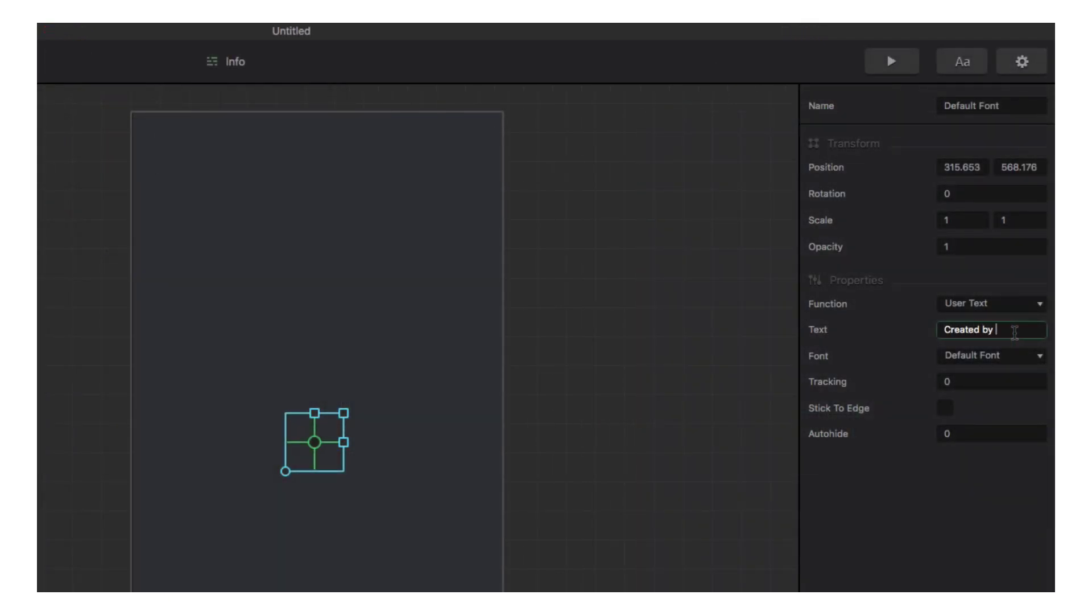
pyautogui.write('dbox')
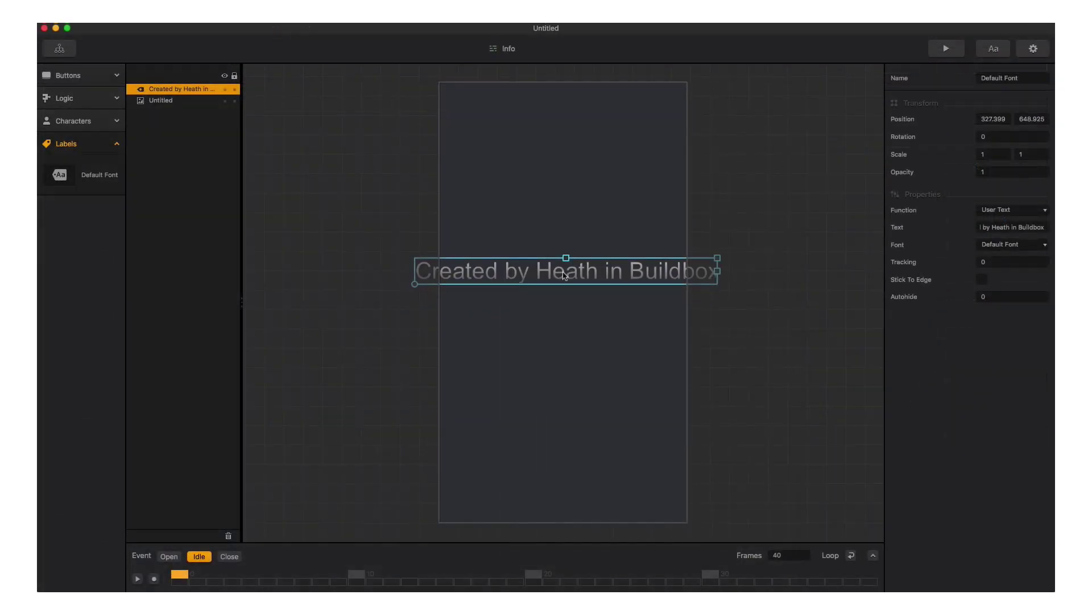
# Add a navigation button with the BACK image below the credits, with its Function set to Back
pyautogui.click(117, 75)
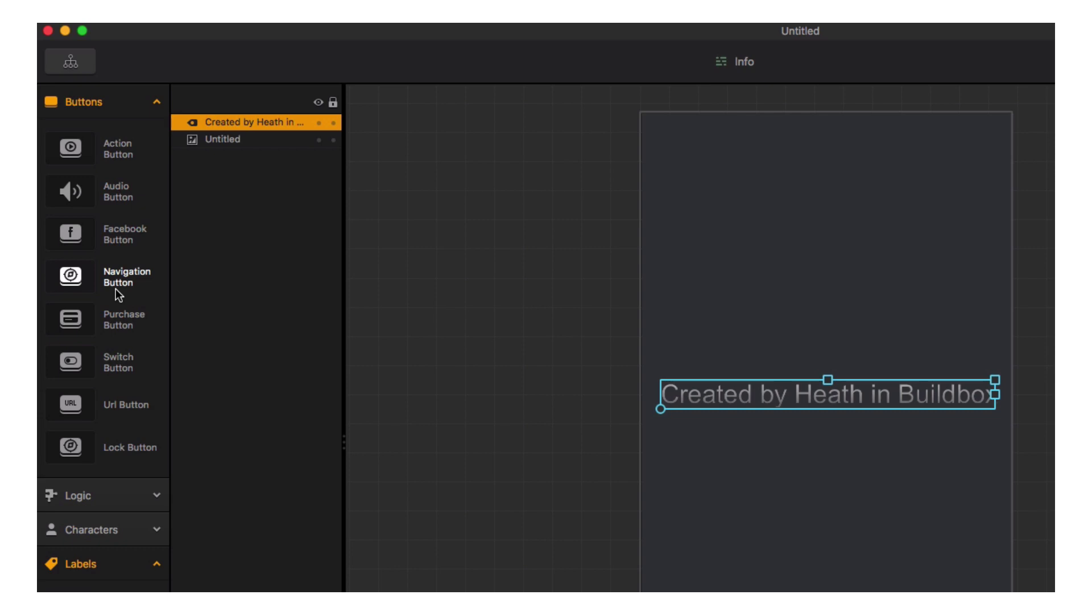
pyautogui.moveTo(118, 295); pyautogui.dragTo(836, 575)
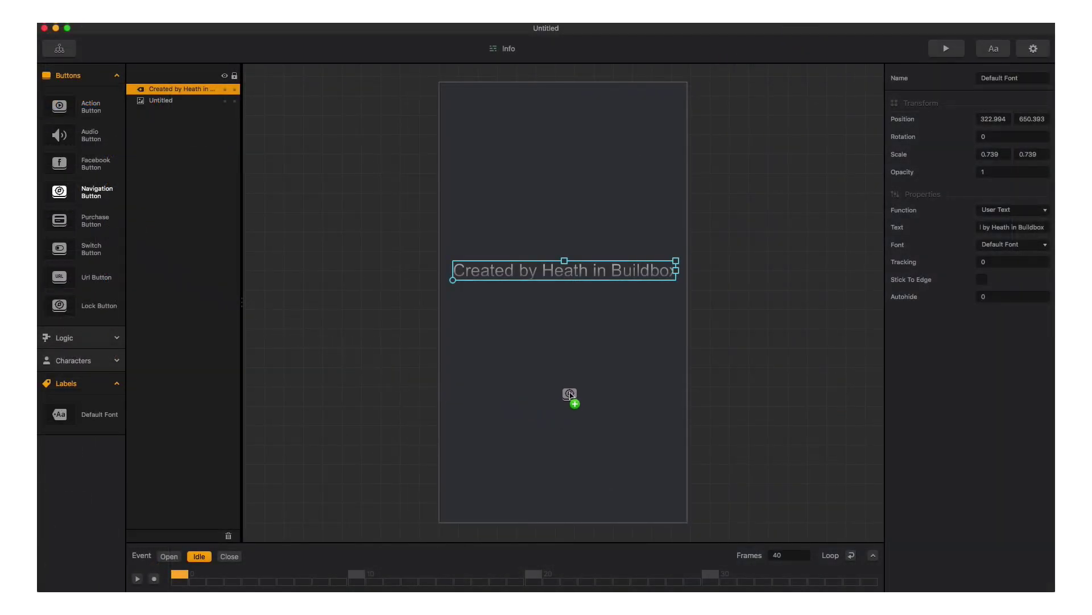
pyautogui.moveTo(570, 394); pyautogui.dragTo(562, 378)
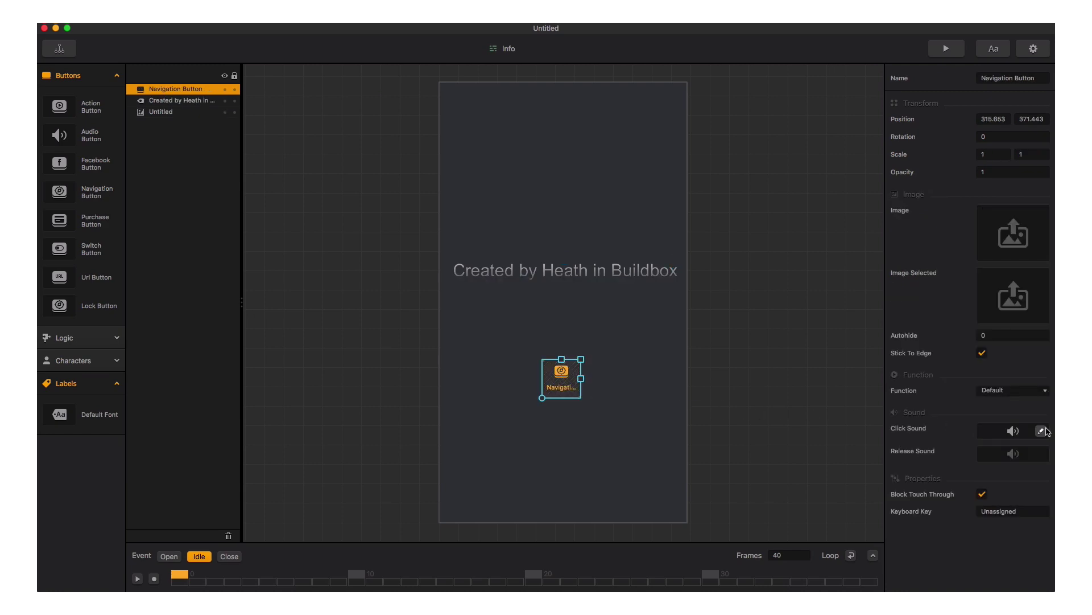
pyautogui.moveTo(1091, 342); pyautogui.dragTo(1002, 242)
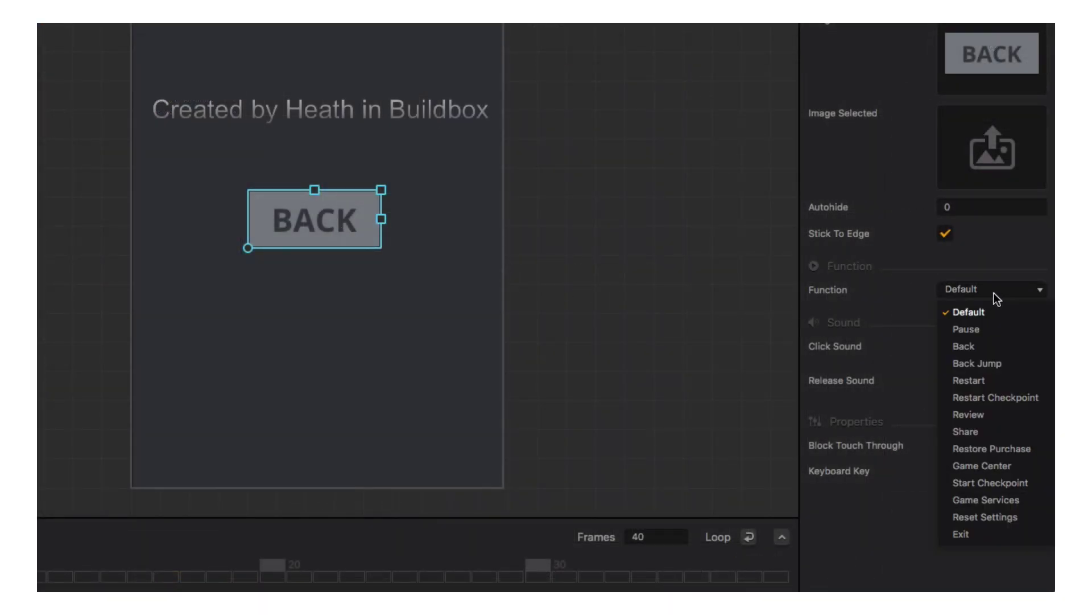
pyautogui.click(987, 344)
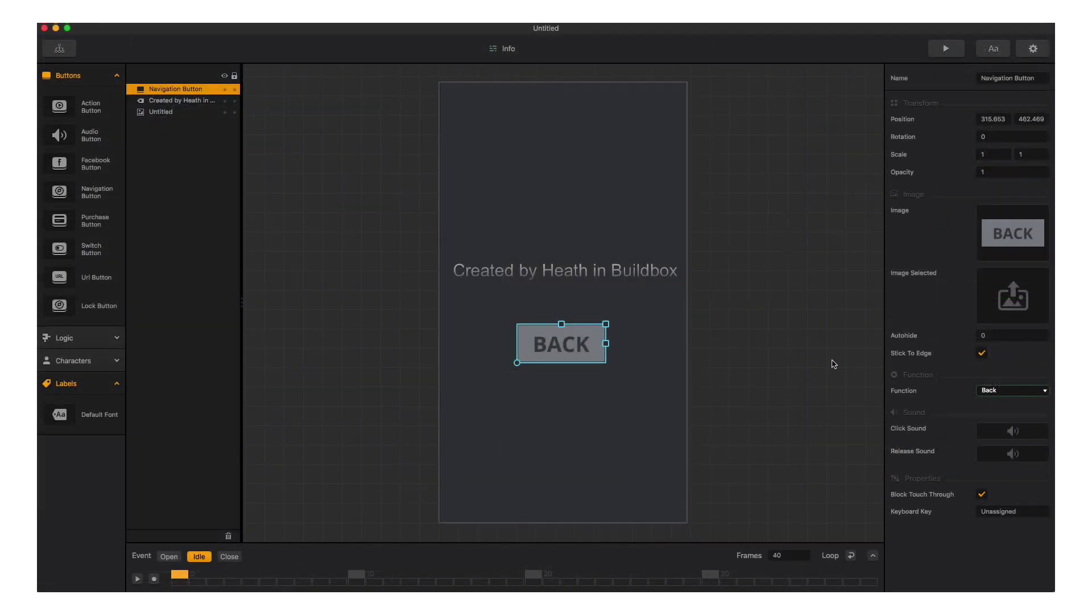
# Preview the game and switch twice between the main menu and credits screen using Info and BACK
pyautogui.click(947, 49)
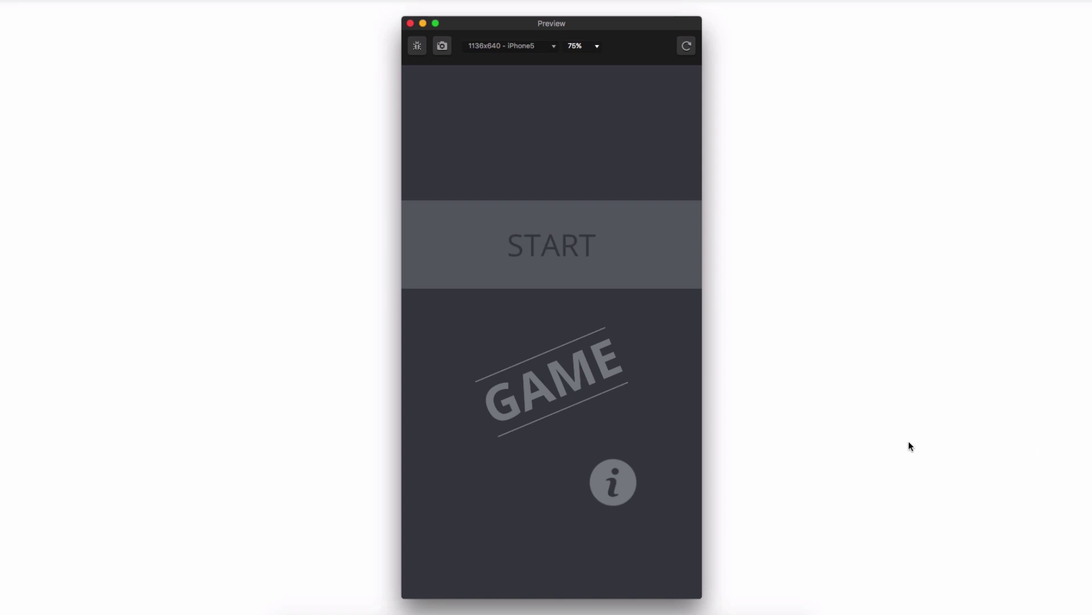
pyautogui.click(631, 482)
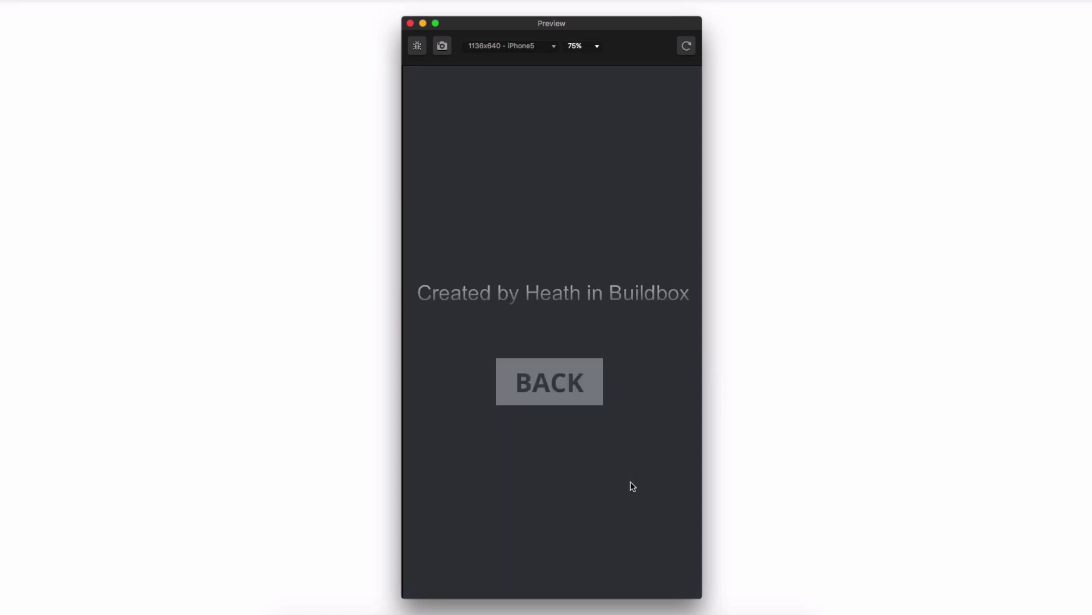
pyautogui.click(589, 390)
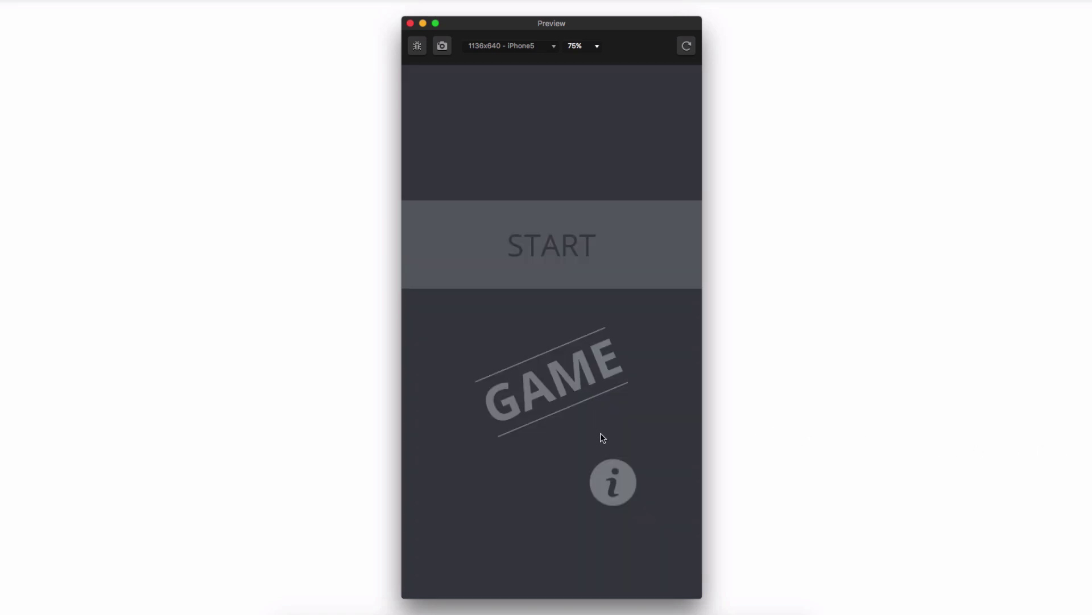
pyautogui.click(619, 474)
pyautogui.click(594, 394)
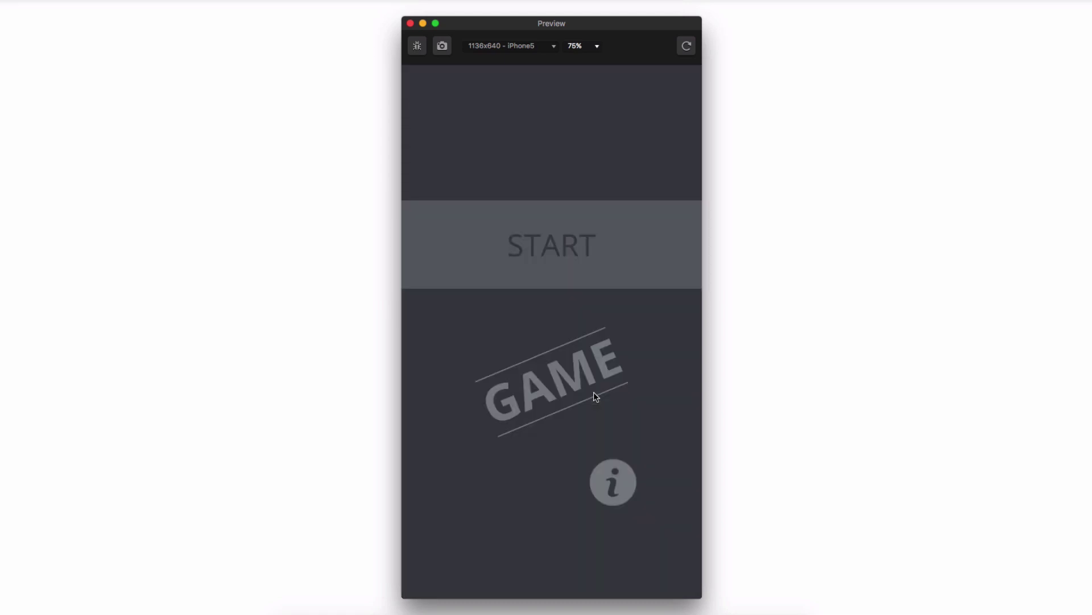